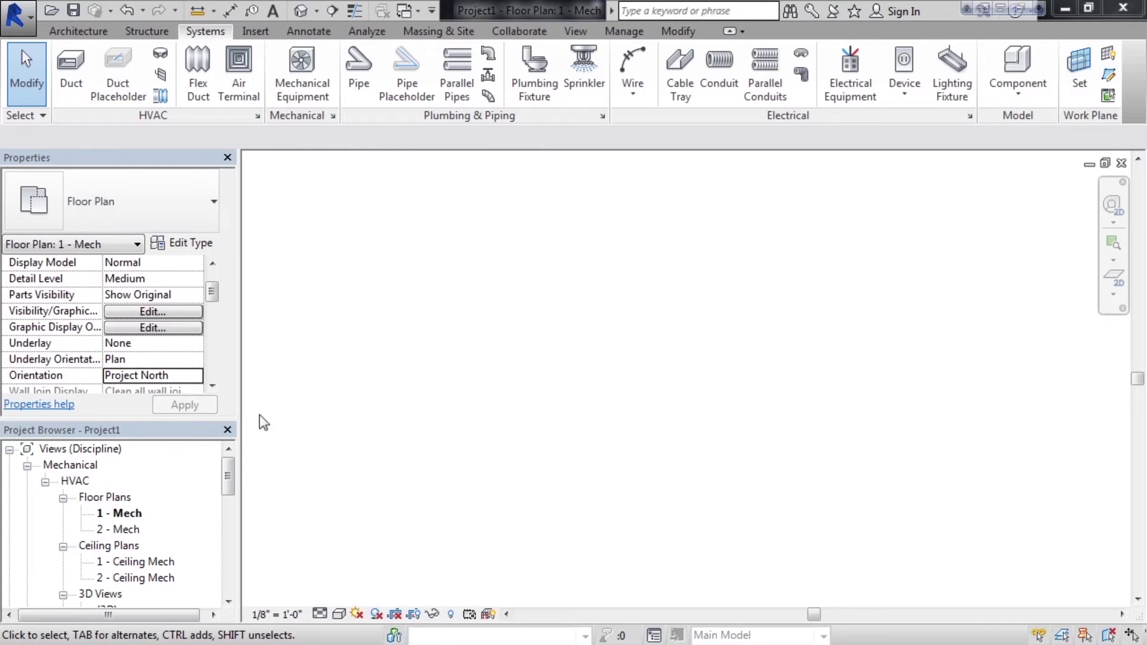
# - Expand the project's families and look through the categories as far as the duct-related ones
pyautogui.moveTo(230, 476); pyautogui.dragTo(246, 589)
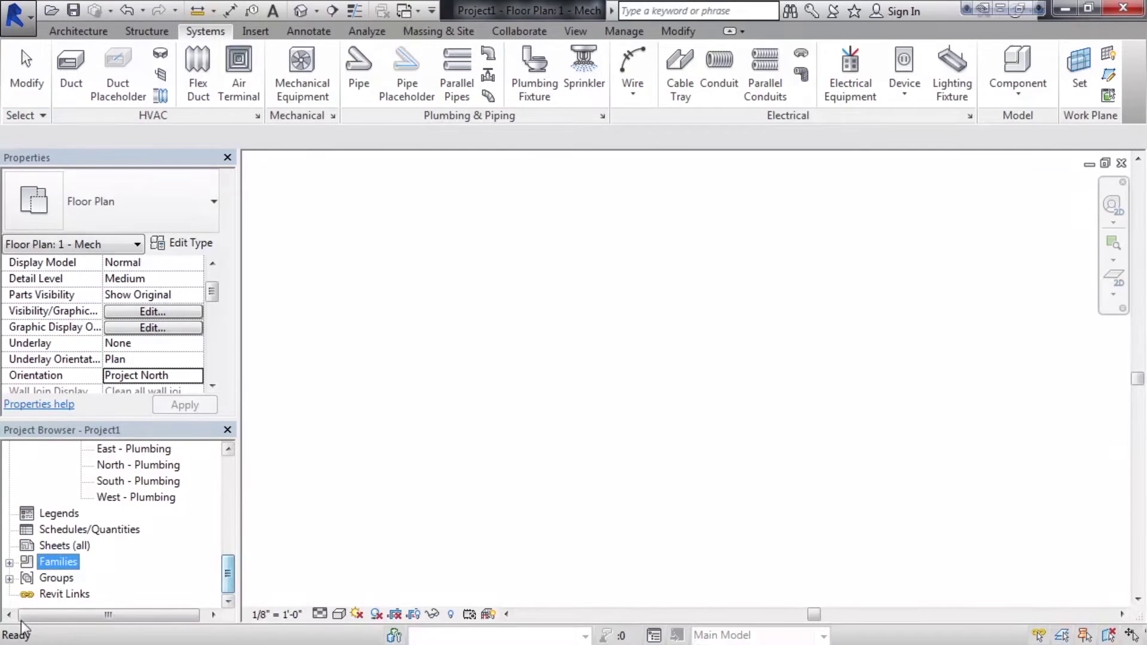
pyautogui.click(9, 561)
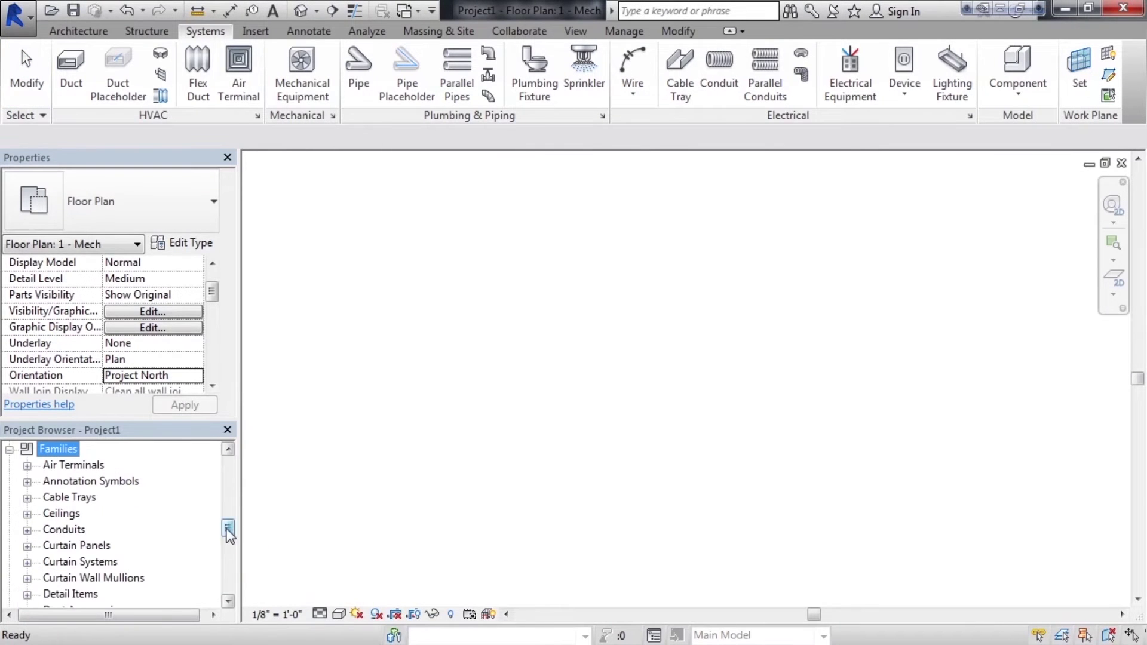
pyautogui.moveTo(229, 534); pyautogui.dragTo(228, 546)
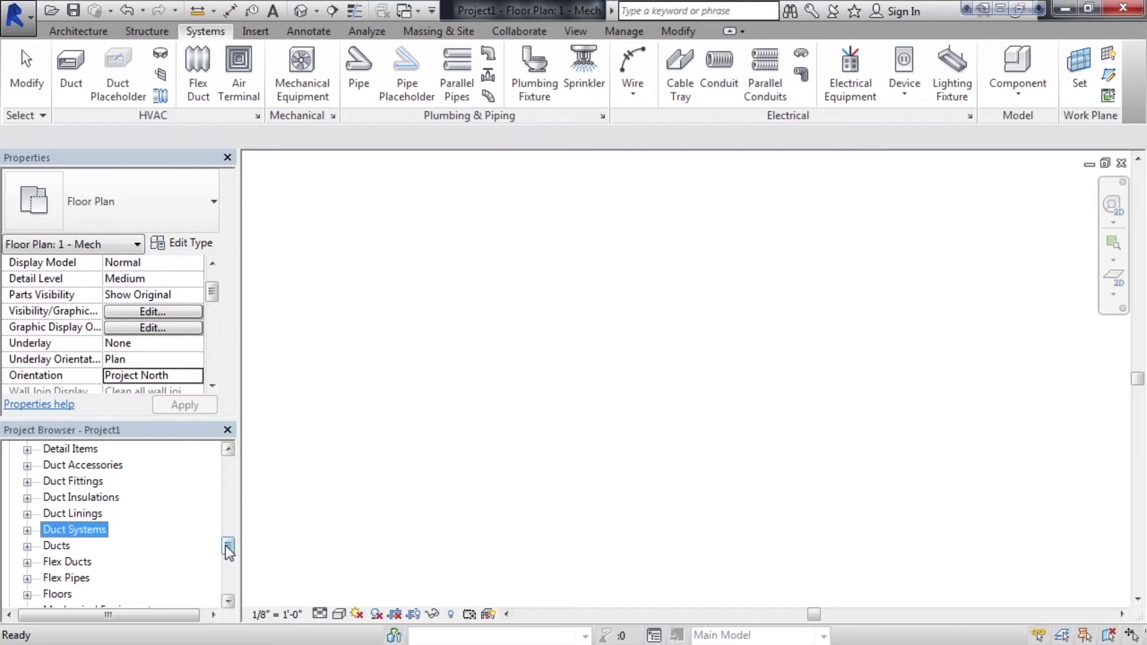
pyautogui.scroll(-1, 230, 554)
pyautogui.moveTo(231, 554); pyautogui.dragTo(248, 540)
pyautogui.click(105, 546)
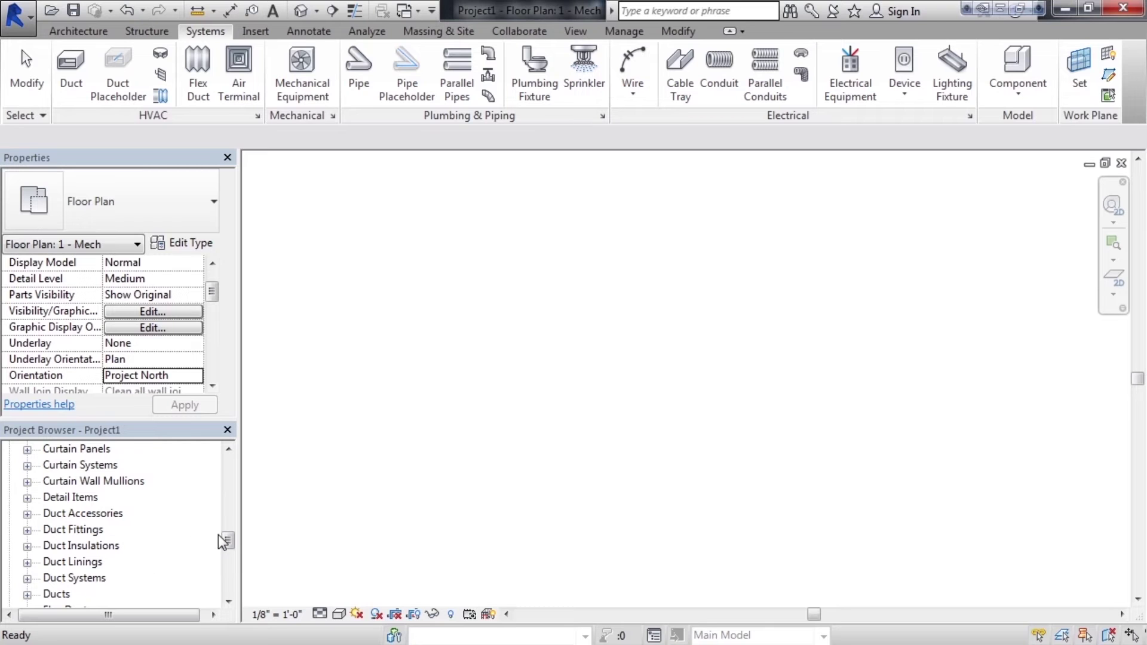
pyautogui.moveTo(227, 537); pyautogui.dragTo(228, 539)
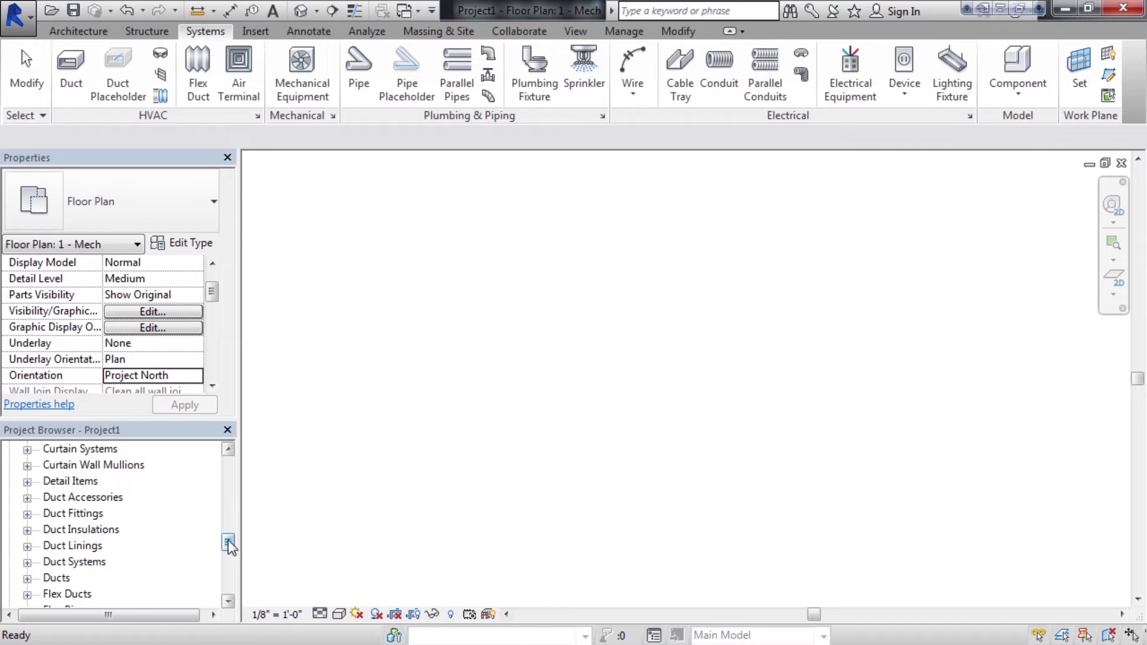
pyautogui.moveTo(228, 540); pyautogui.dragTo(228, 548)
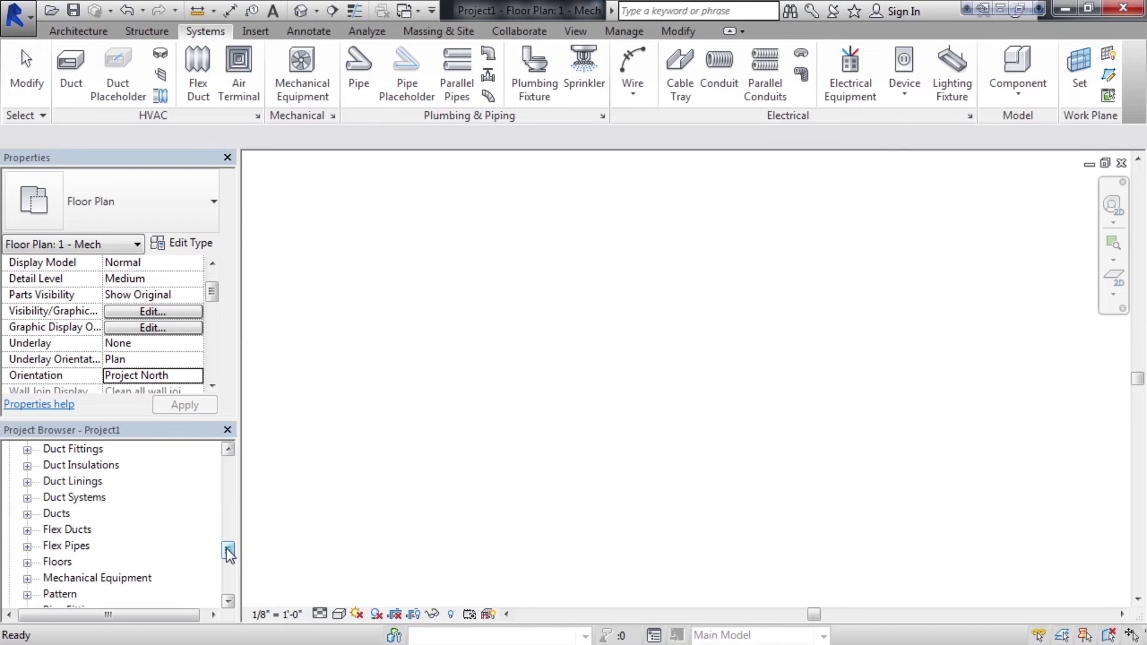
# - Examine the type properties of the Supply Air duct system, leaving them unchanged, and collapse the Duct Systems category
pyautogui.click(27, 498)
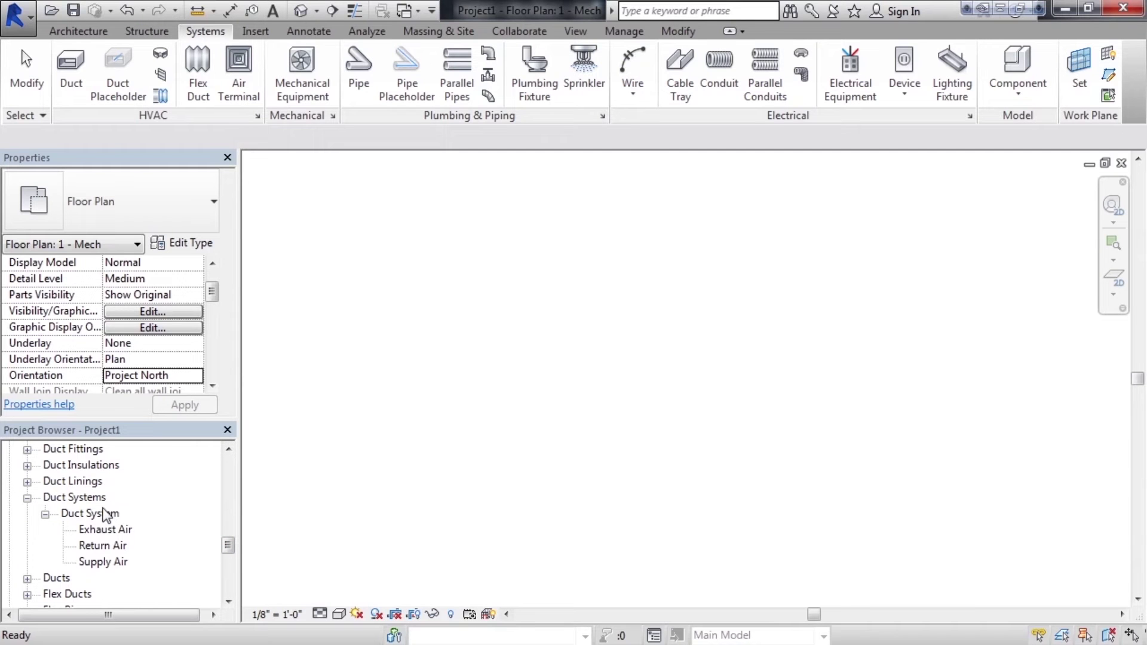
pyautogui.doubleClick(108, 567)
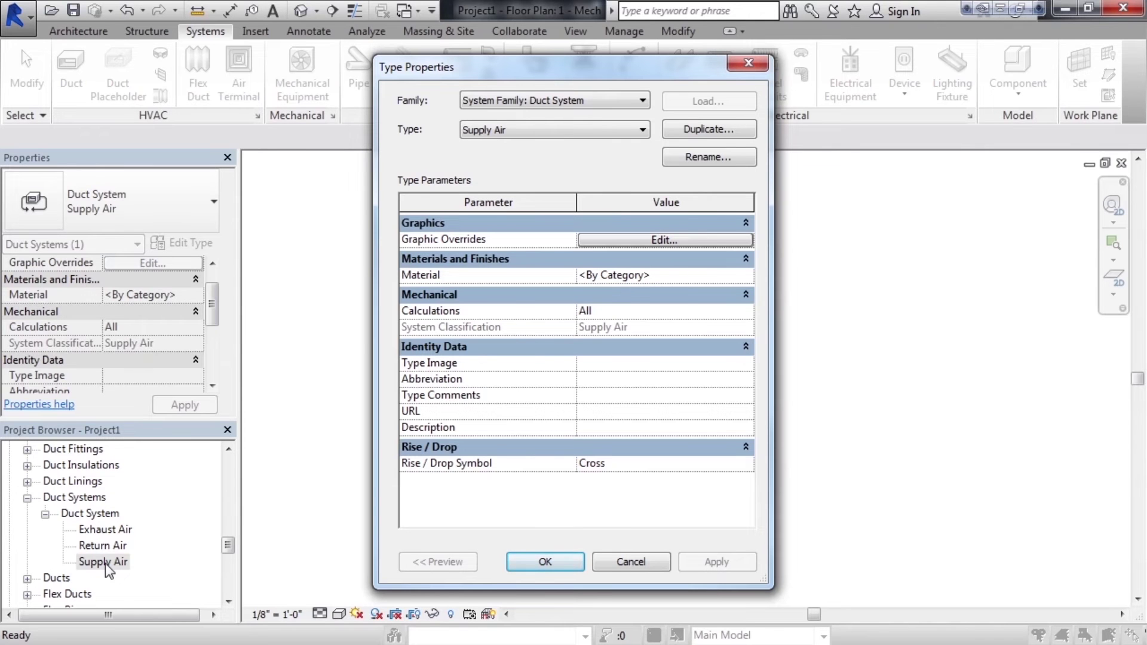
pyautogui.click(616, 565)
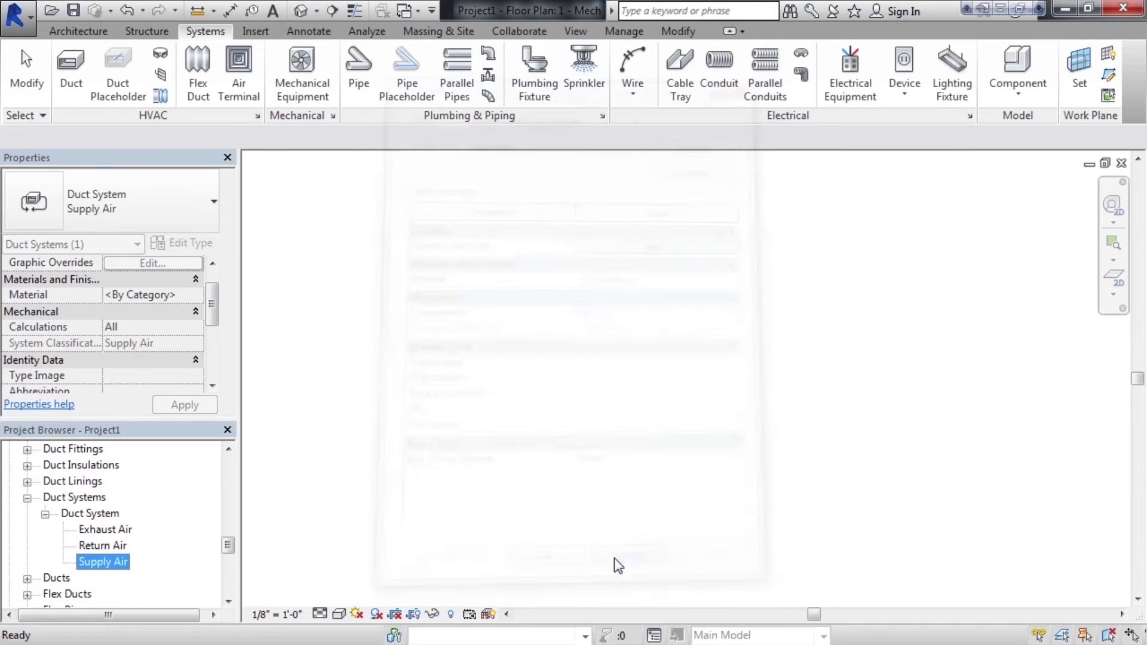
pyautogui.click(28, 499)
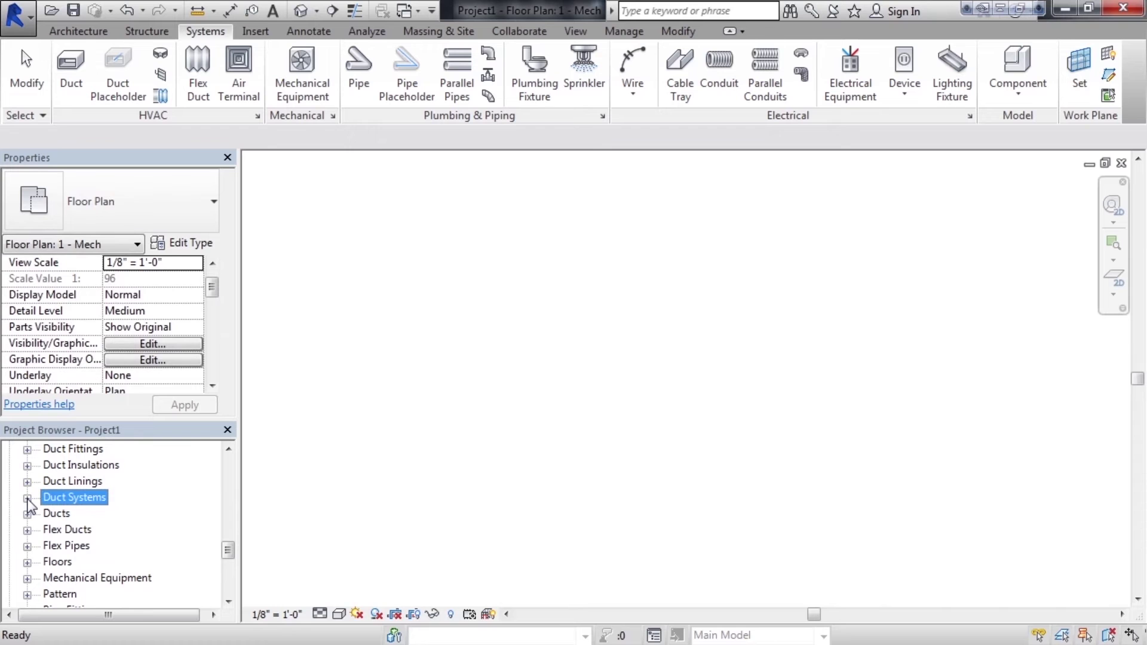
# - Examine the type properties of the Mitered Elbows / Taps rectangular duct and the available duct system families
pyautogui.click(28, 514)
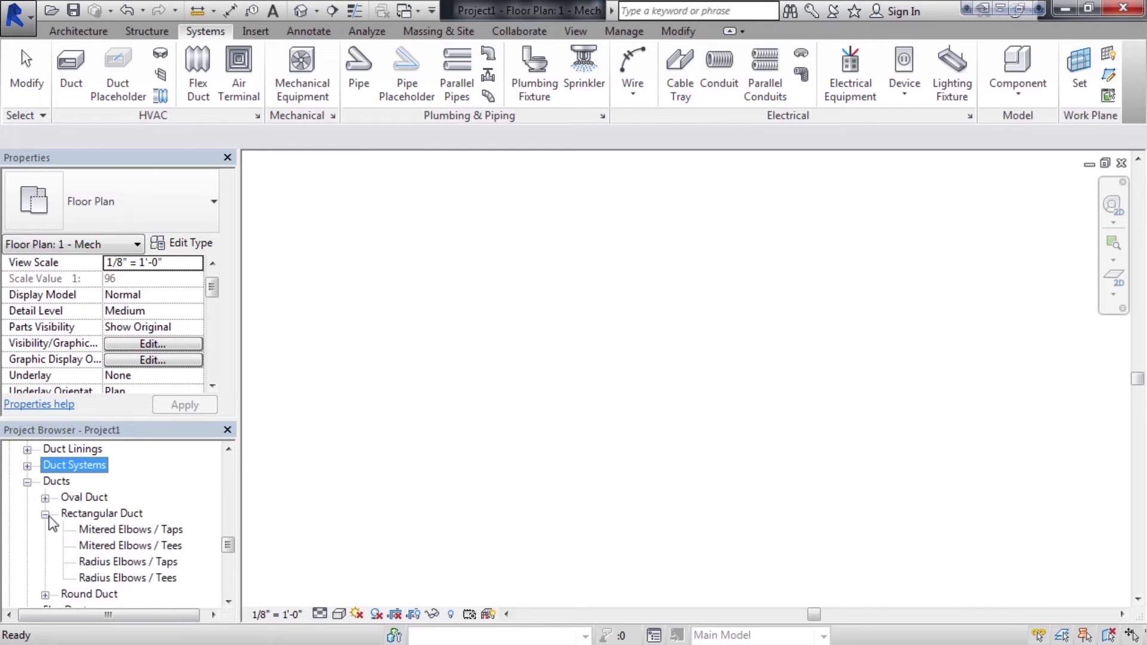
pyautogui.click(46, 514)
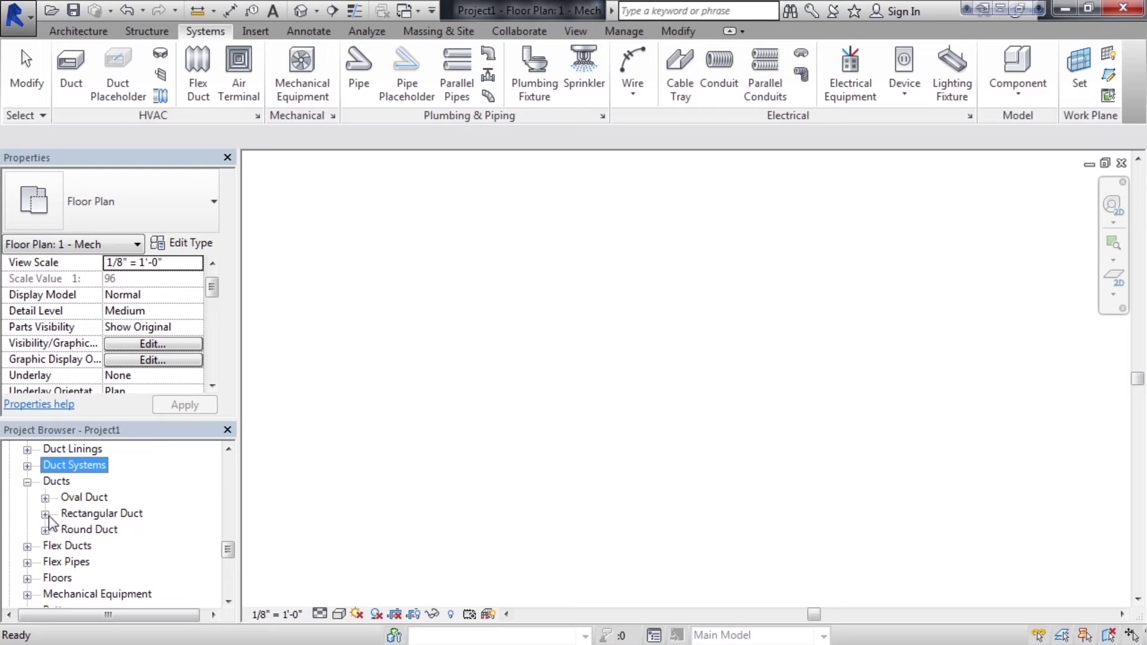
pyautogui.click(46, 514)
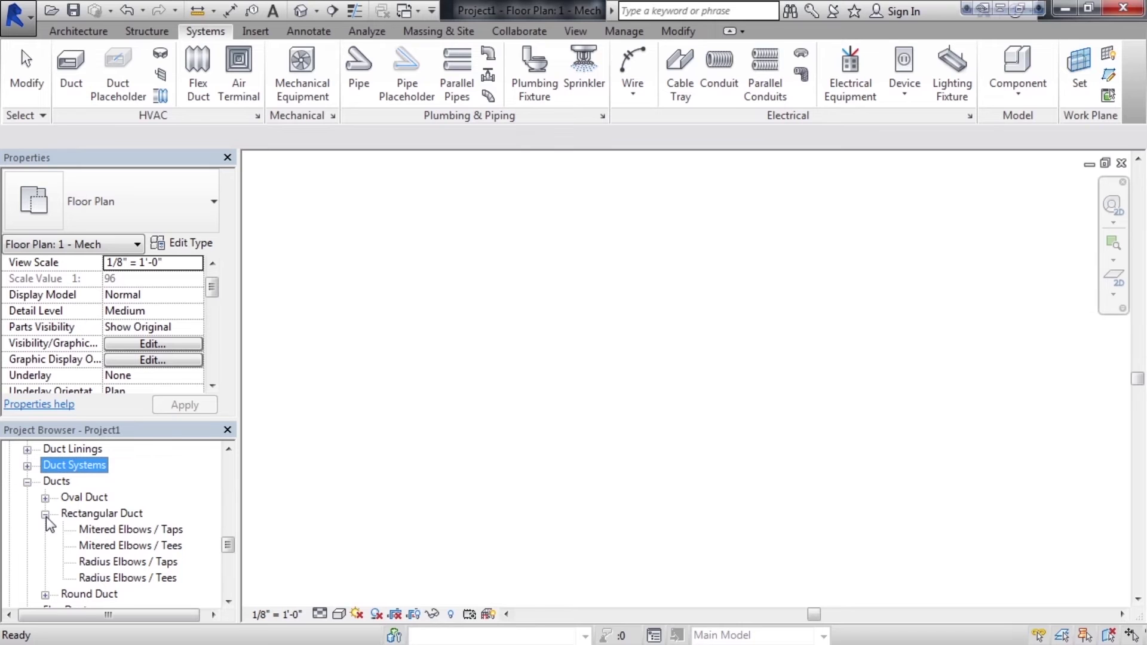
pyautogui.doubleClick(140, 531)
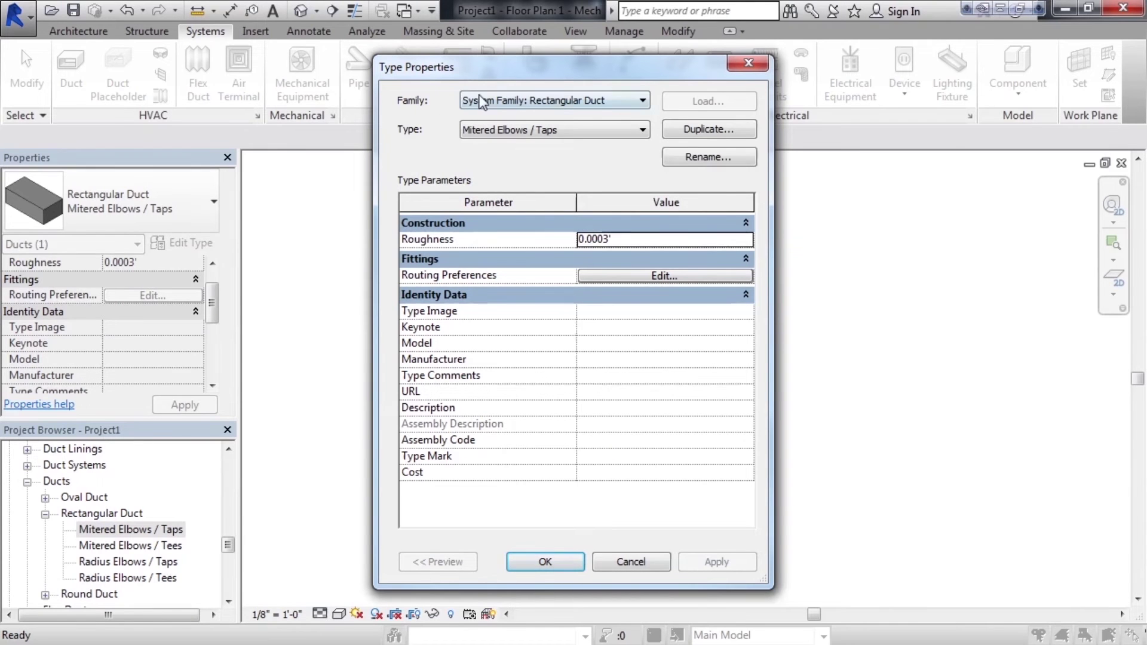
pyautogui.click(582, 106)
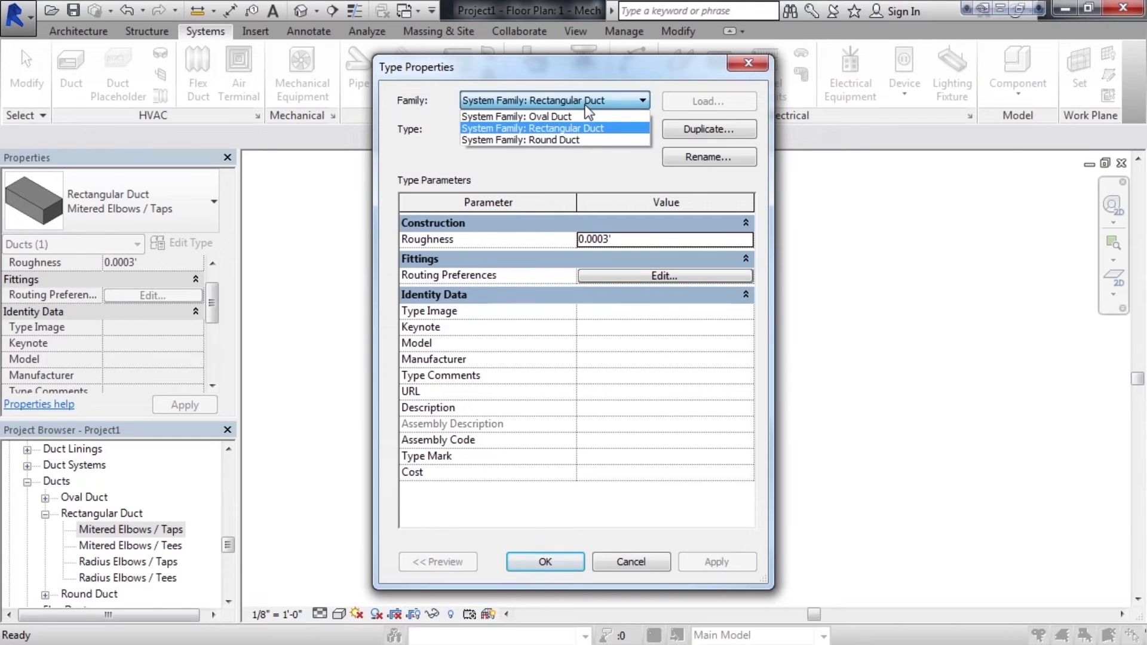
pyautogui.click(590, 102)
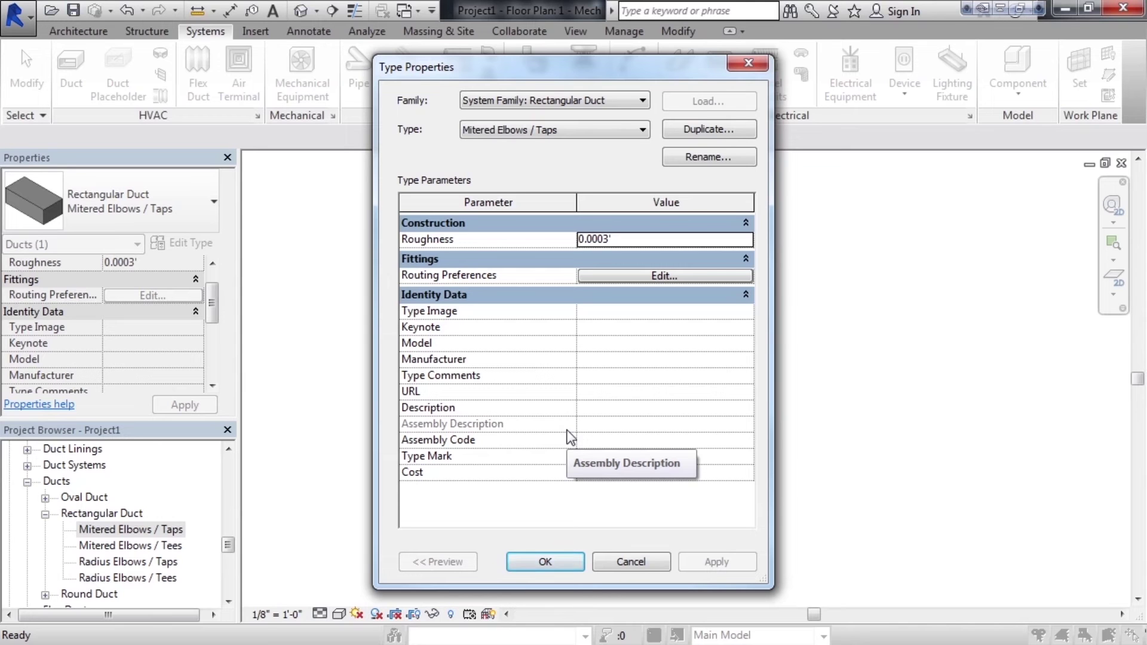
# - Review all routing preferences of the Mitered Elbows / Taps duct type and close its properties without changes
pyautogui.click(649, 275)
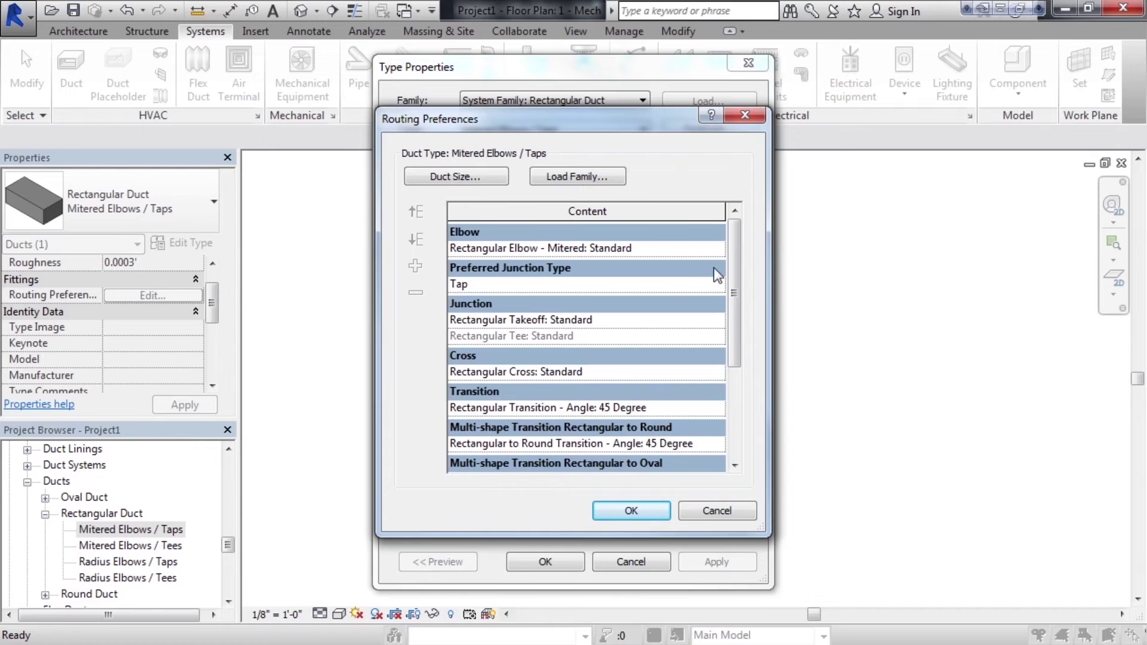
pyautogui.moveTo(736, 263); pyautogui.dragTo(750, 370)
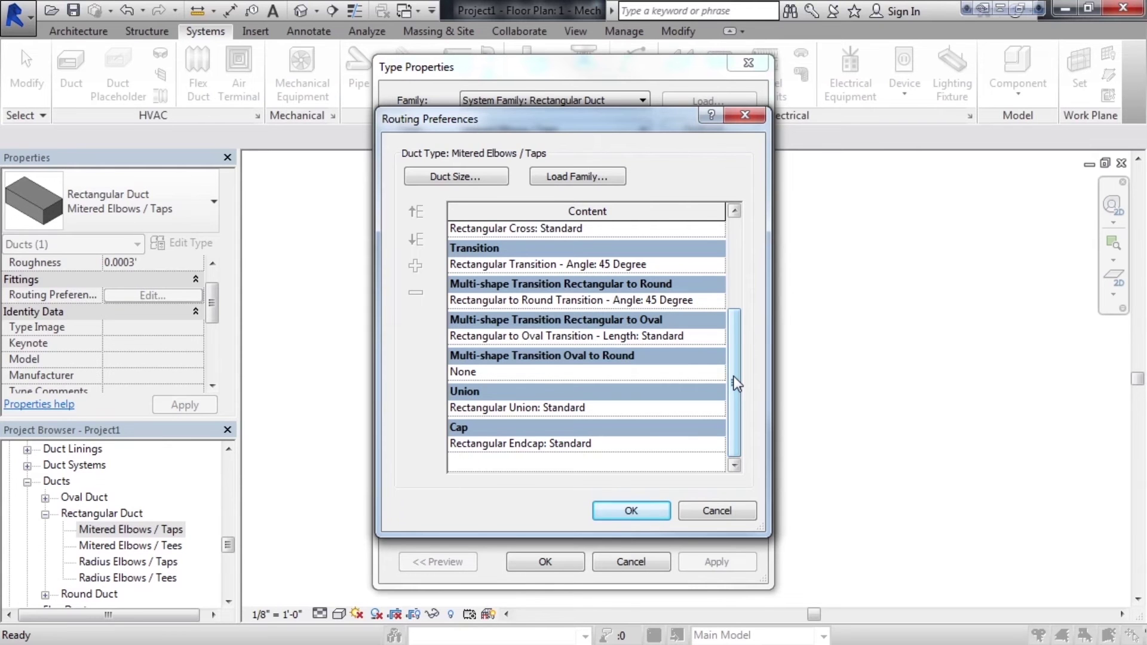
pyautogui.click(712, 509)
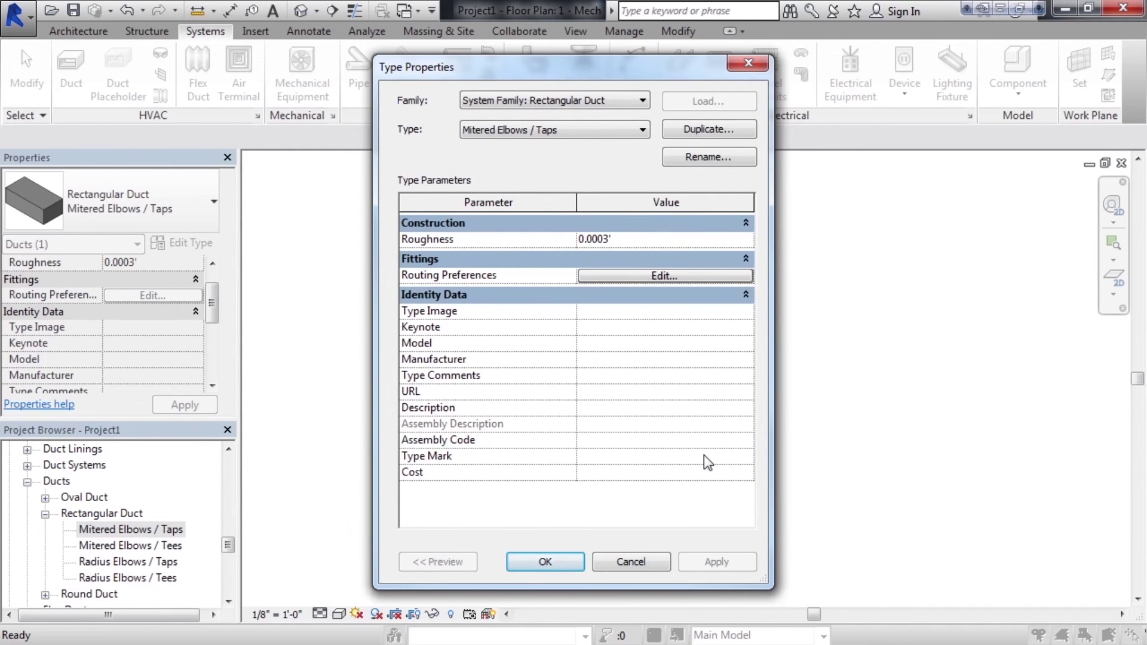
pyautogui.click(633, 560)
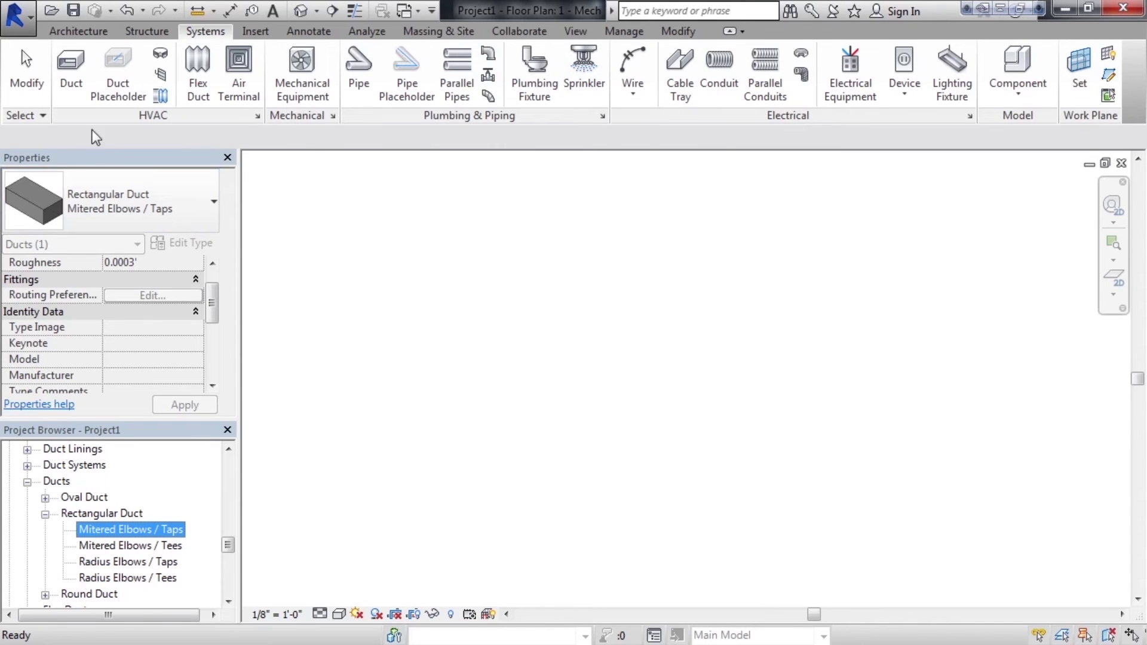
# - Draw a Z-shaped run of Radius Elbows / Tees rectangular duct, 12" x 12" at 9' 0" offset: right, down, then right again
pyautogui.click(74, 81)
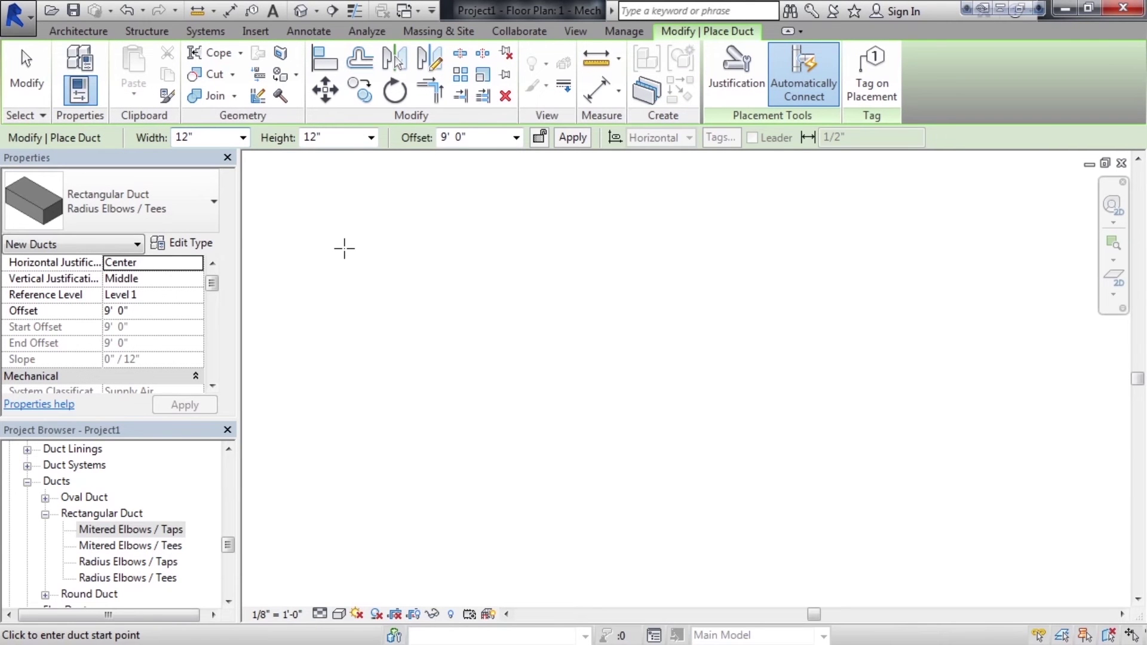
pyautogui.click(214, 206)
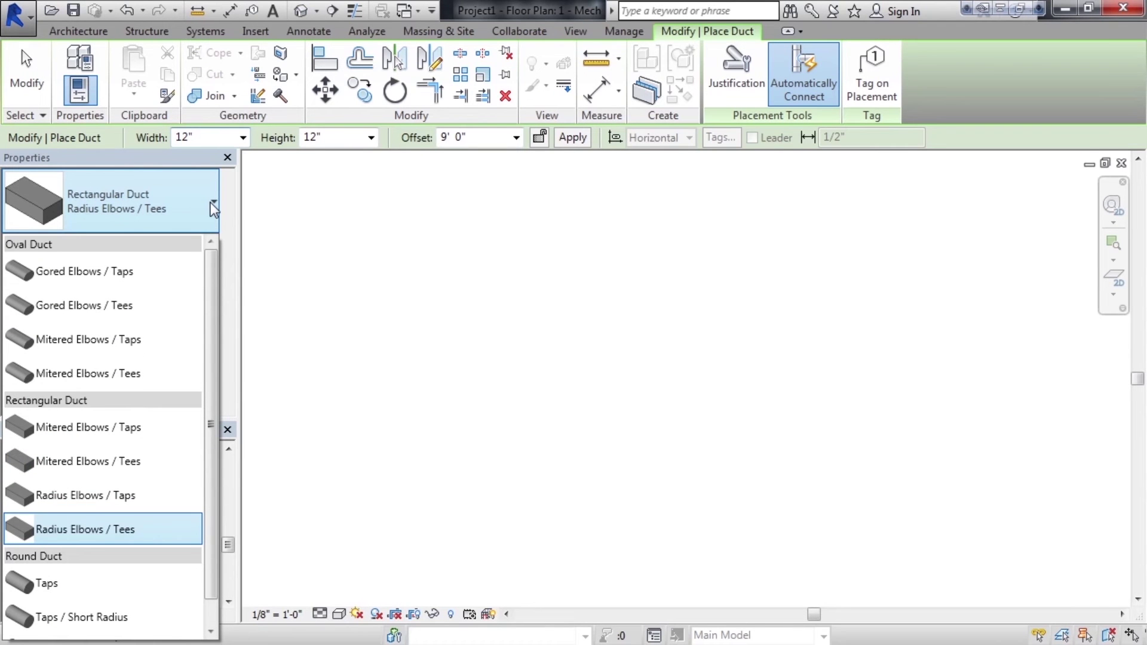
pyautogui.click(213, 206)
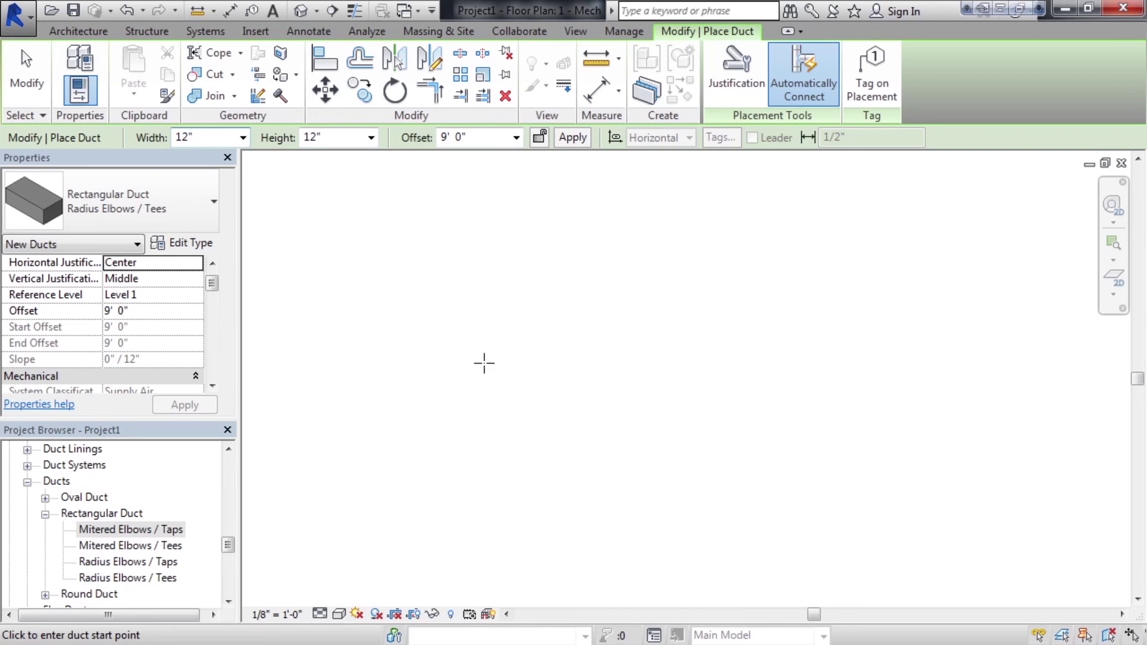
pyautogui.click(483, 317)
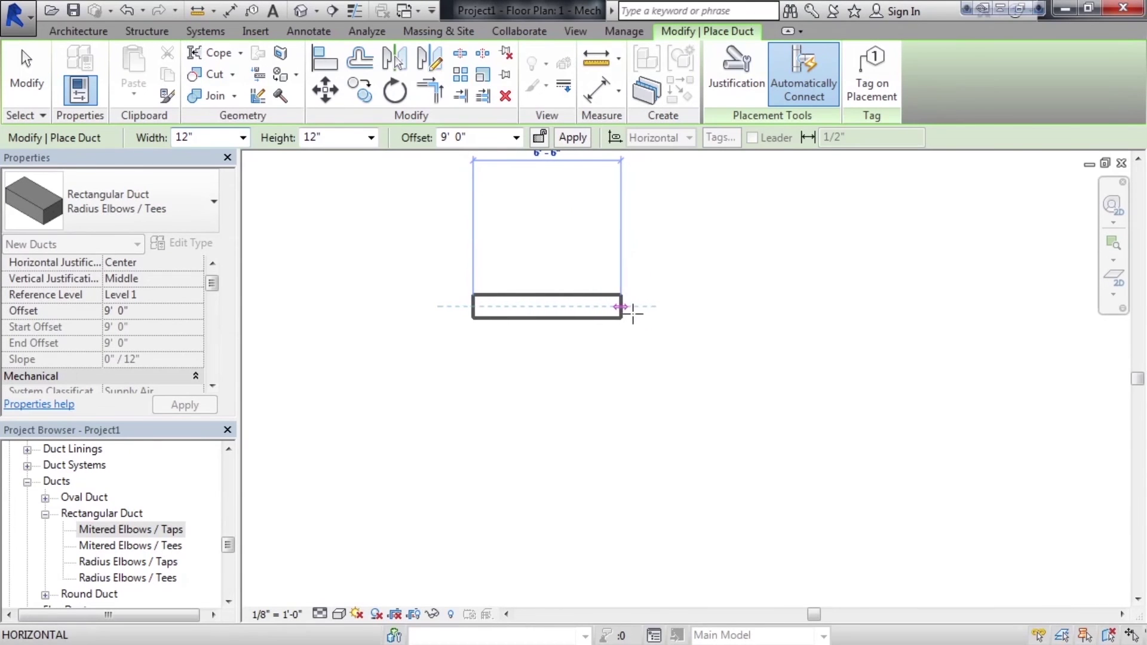
pyautogui.click(635, 306)
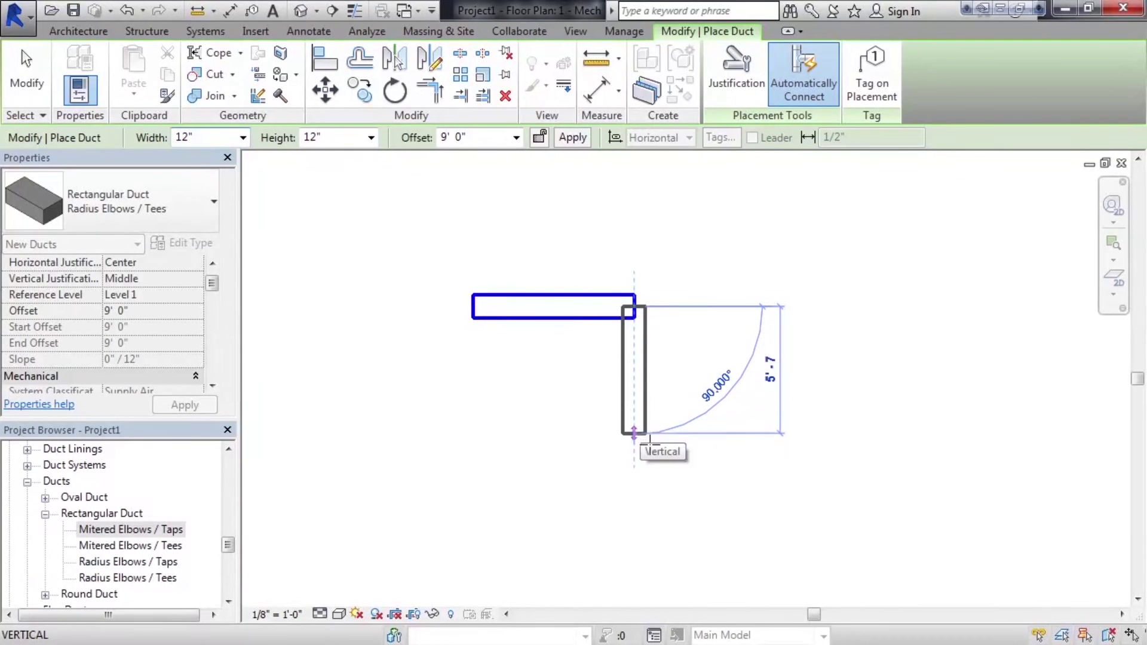
pyautogui.click(639, 454)
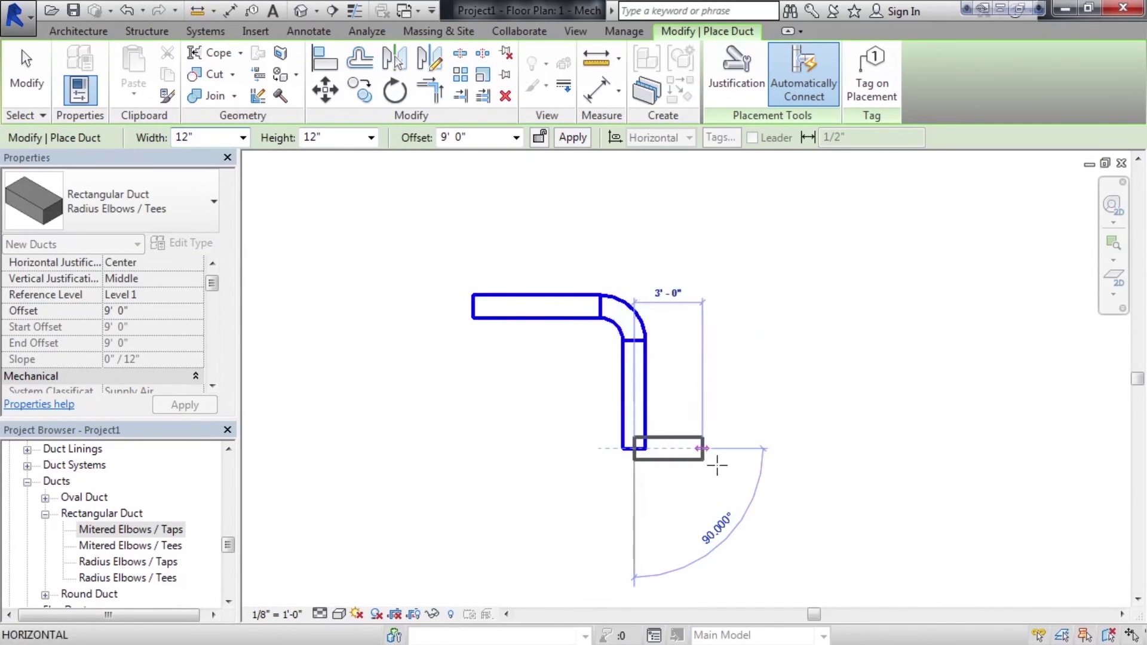
pyautogui.click(804, 447)
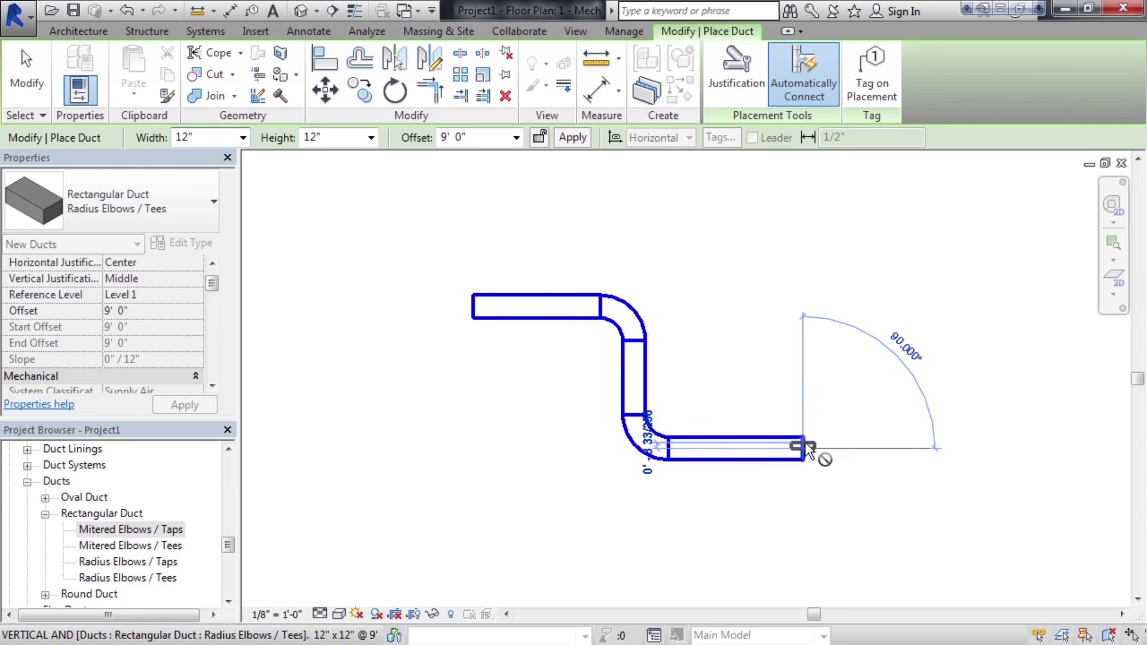
pyautogui.click(27, 99)
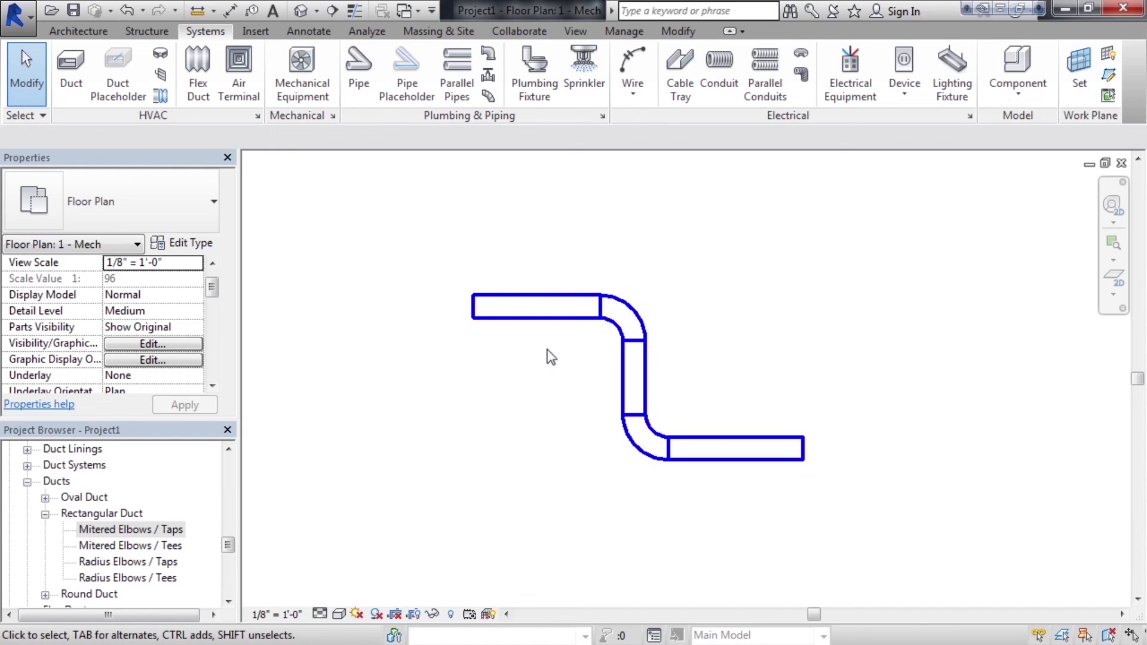
# - Inspect the properties of the run's upper horizontal duct and its upper elbow fitting, and clear the selection
pyautogui.click(536, 323)
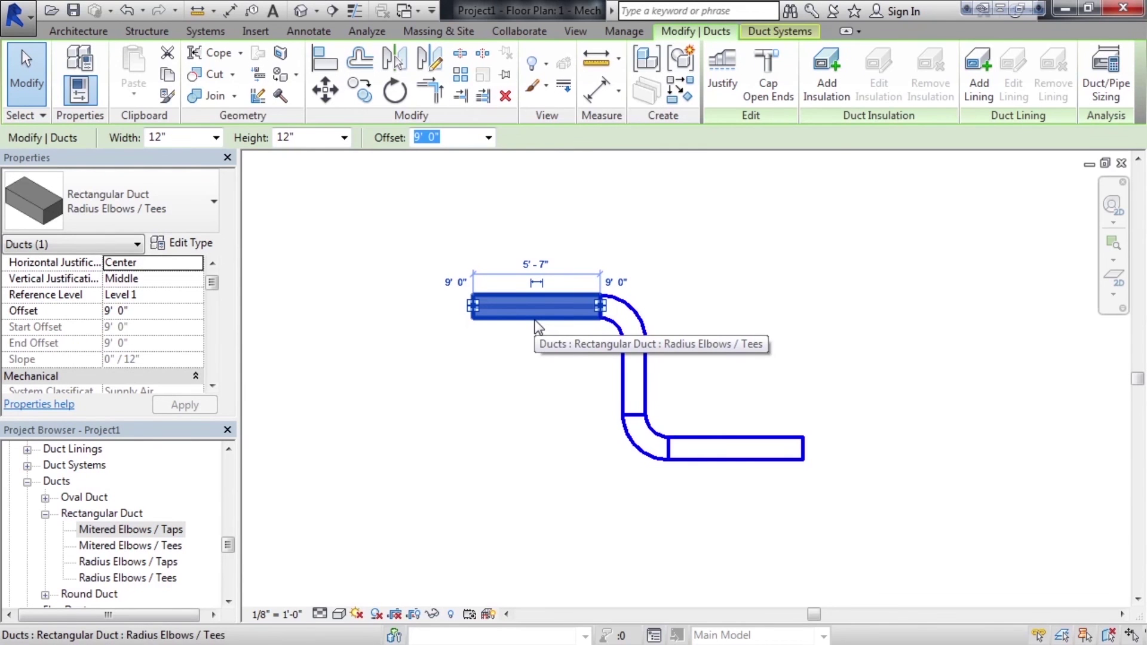
pyautogui.click(522, 389)
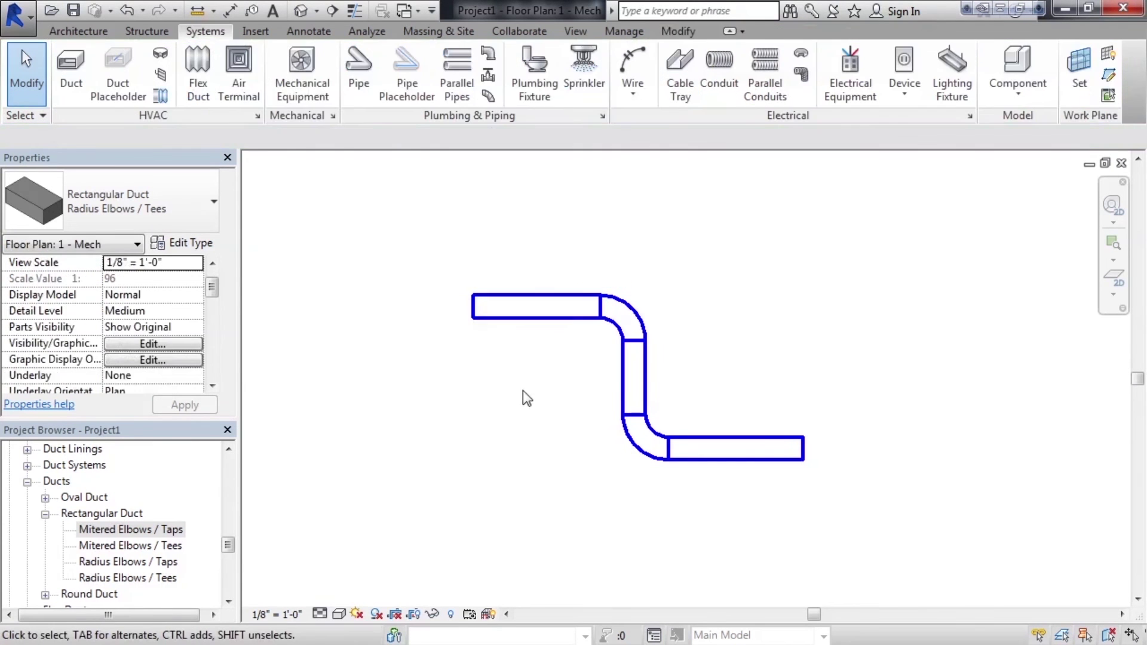
pyautogui.click(635, 314)
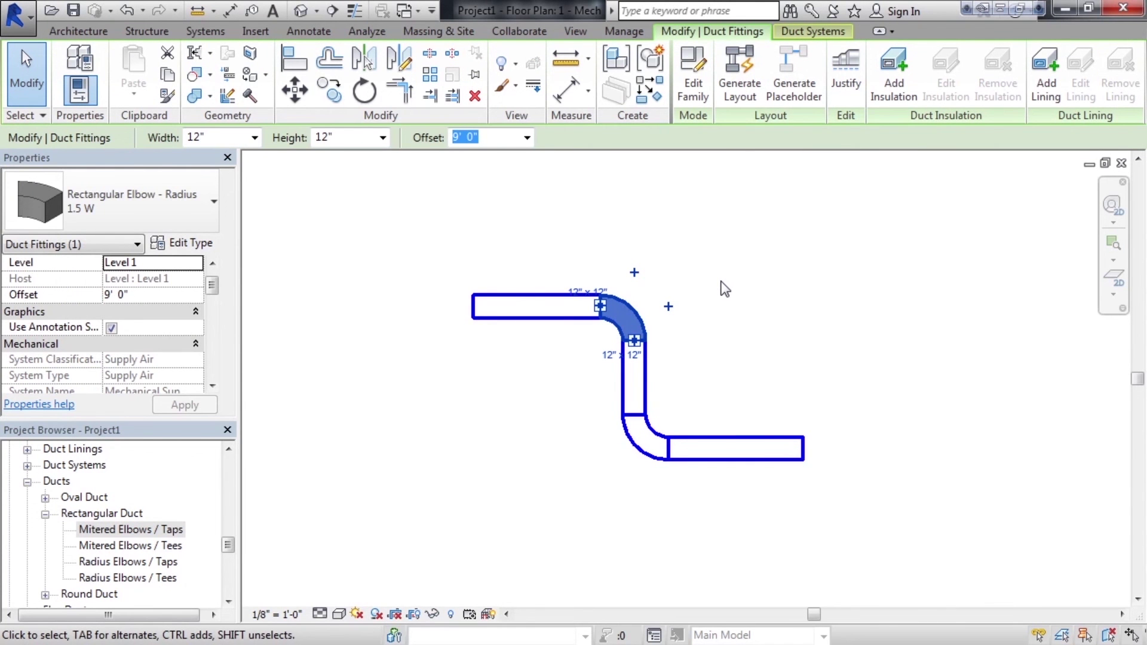
pyautogui.click(724, 289)
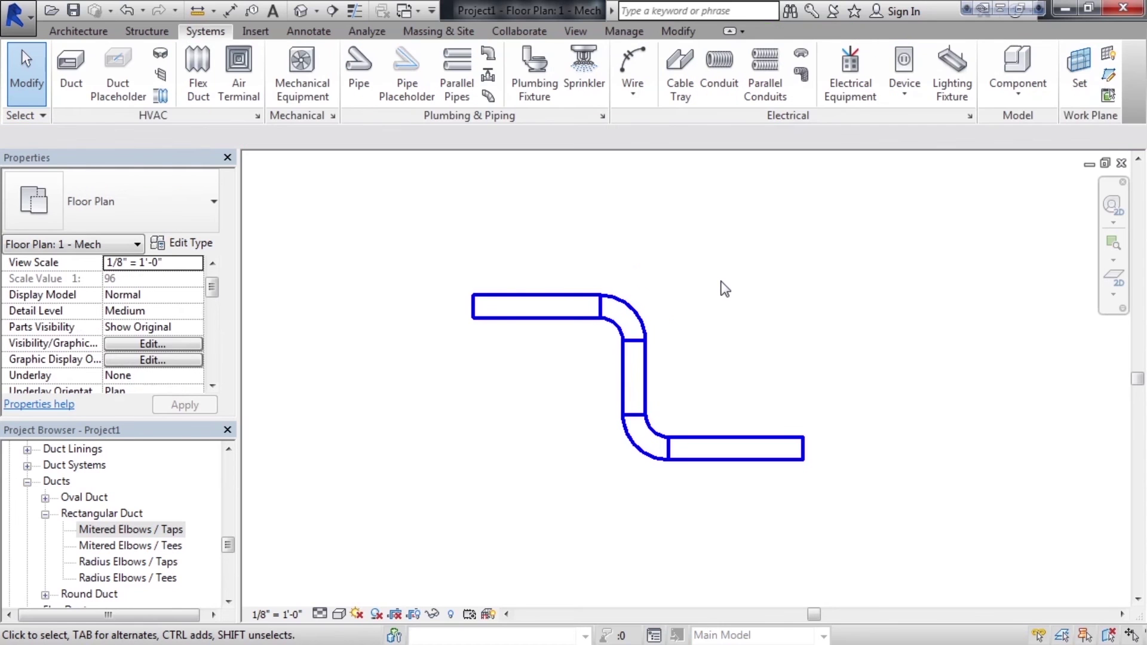